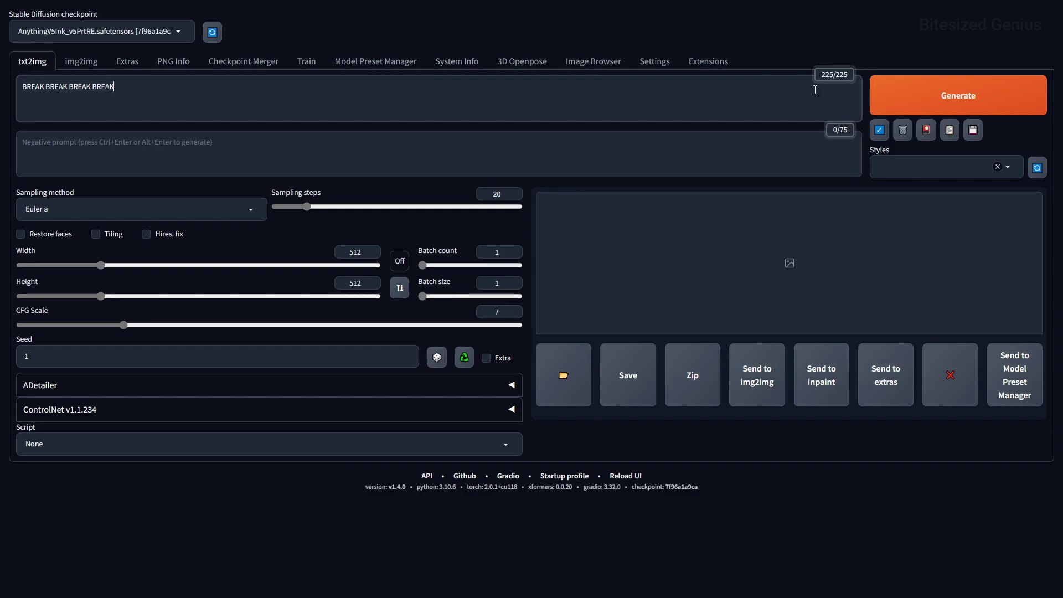
- Enter the BREAK keyword repeatedly in the prompt
text(WORD BREAK)
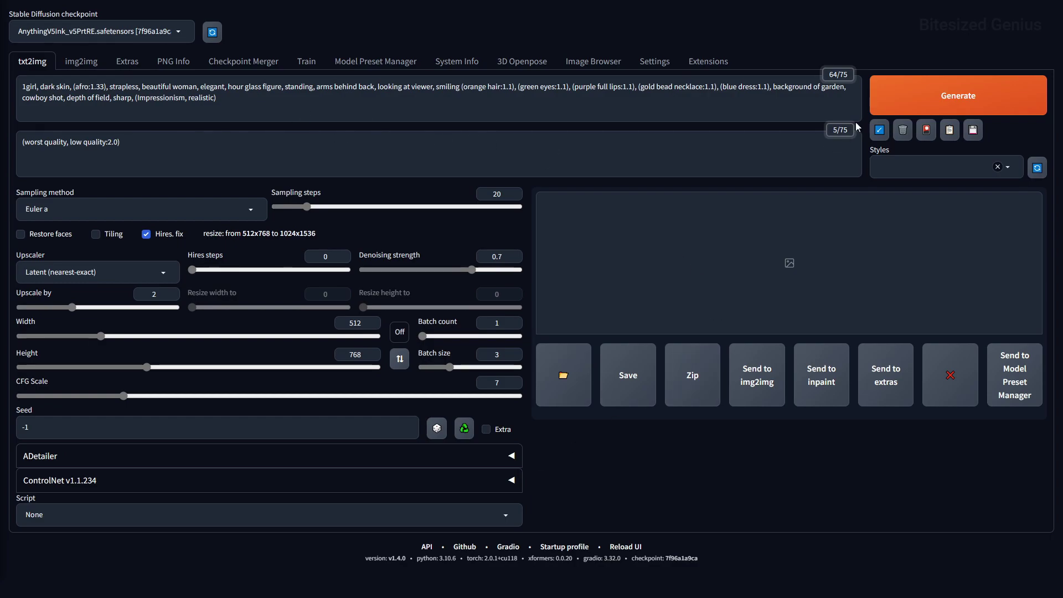
- Generate a batch of three images from the garden portrait prompt without BREAK keywords and view the resulting grid enlarged
click(959, 100)
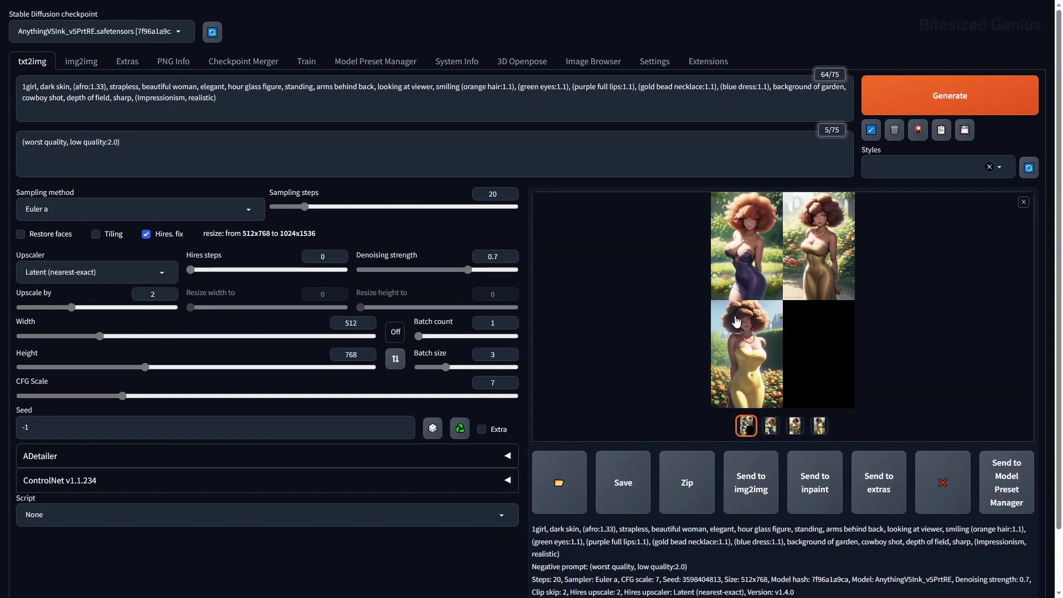
click(718, 306)
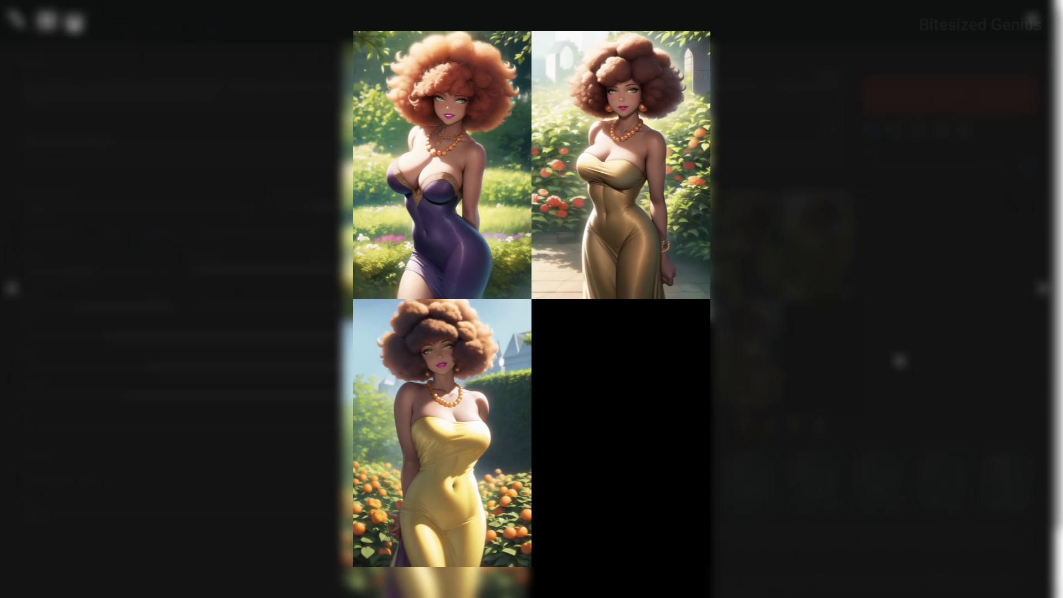
click(898, 354)
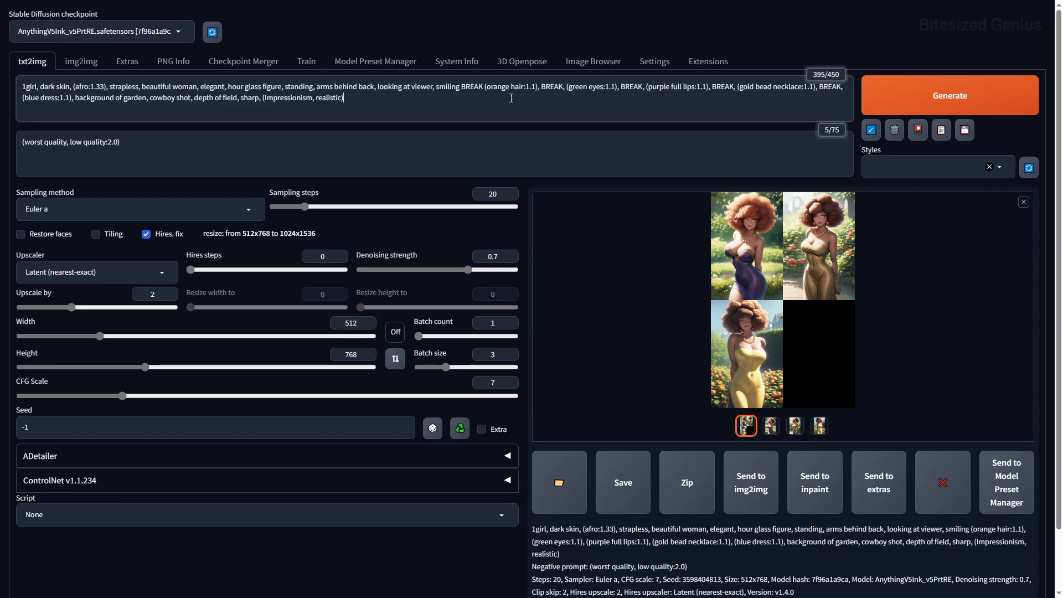
- Examine where the BREAK keywords separate the hair, eyes, lips, necklace and dress terms in the prompt
click(472, 87)
click(630, 87)
click(722, 86)
click(829, 87)
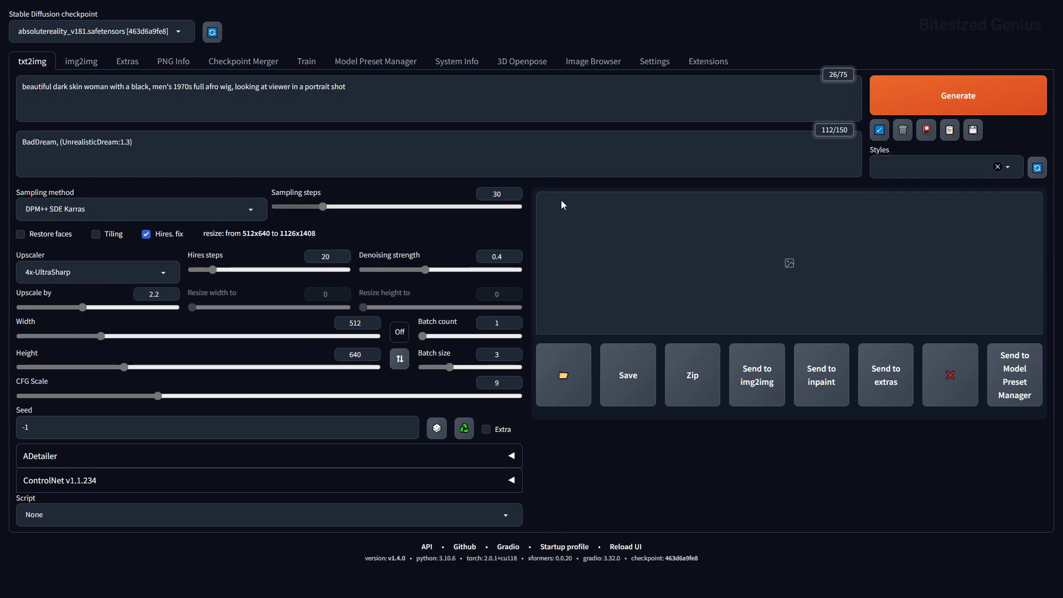
- Generate images with the absolutereality_v181 checkpoint from the portrait prompt describing a black, men's 1970s full afro wig
key(ctrl+Return)
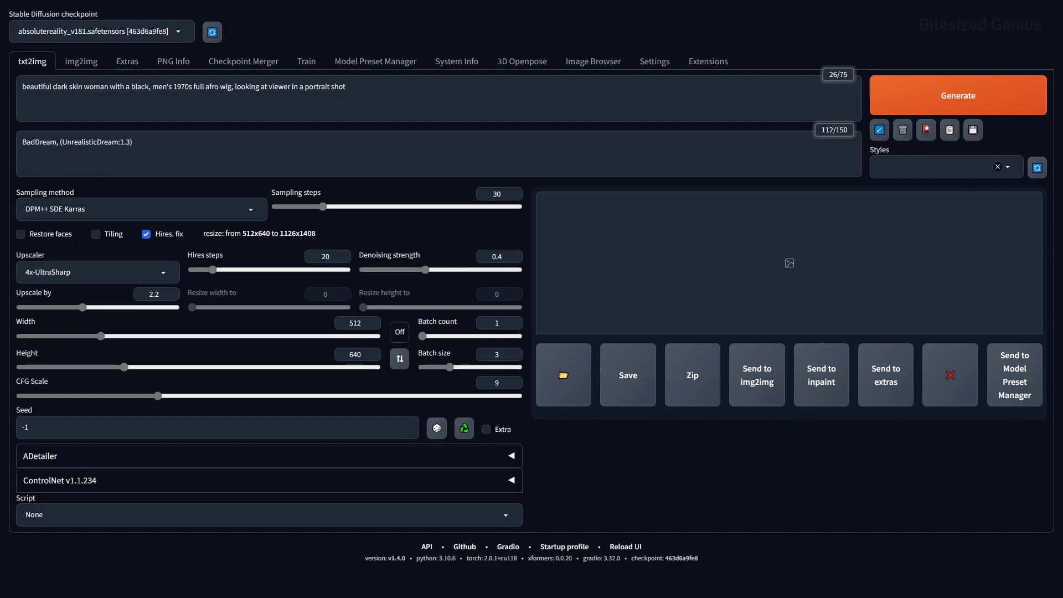
key(ctrl+Return)
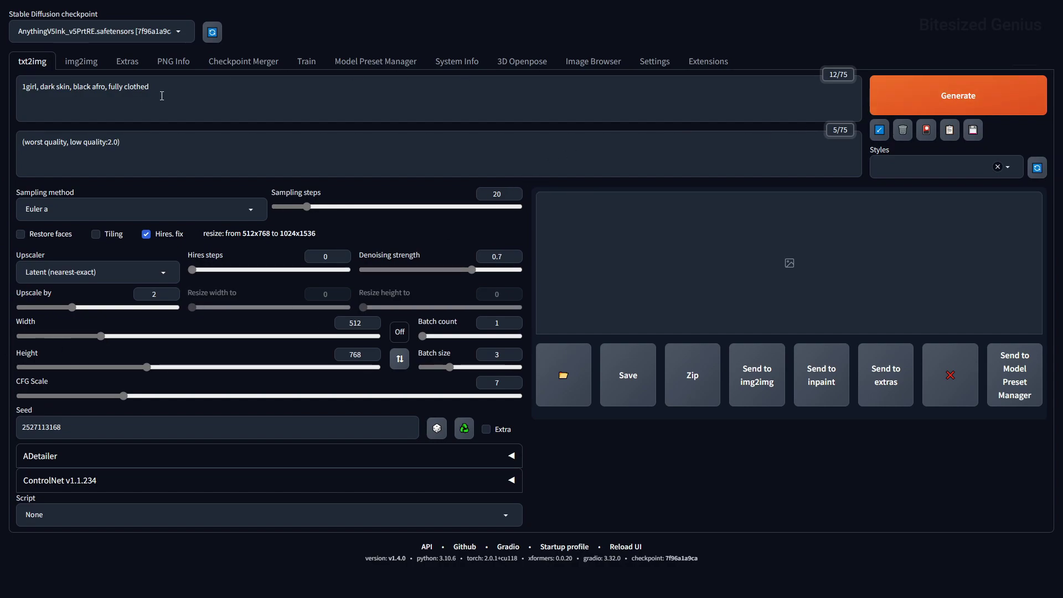
- Check the "black afro" tag and generate images from the prompt "1girl, dark skin, black afro, fully clothed"
drag(106, 87, 74, 87)
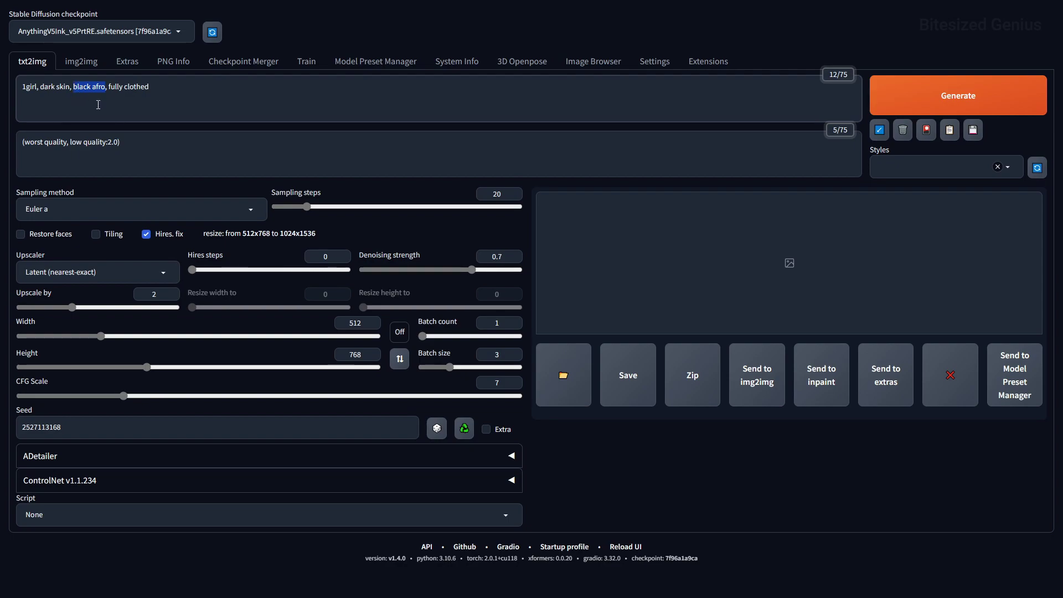
click(627, 111)
key(ctrl+Return)
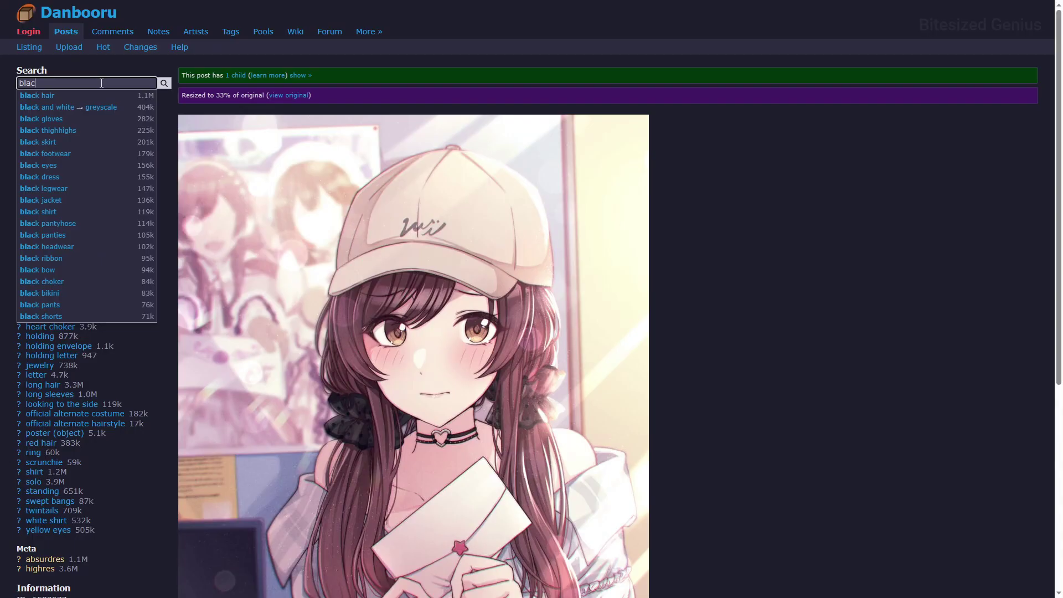
- Look up the Danbooru tag suggestions for "black afro" and "braid" in the site's tag search
text(afro, fully clothed)
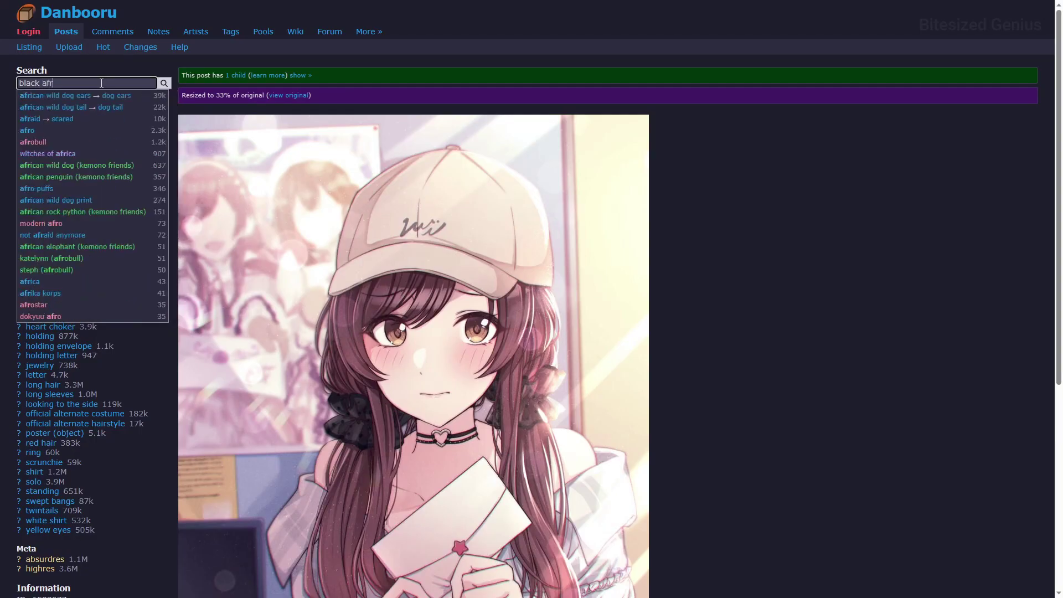
text(o)
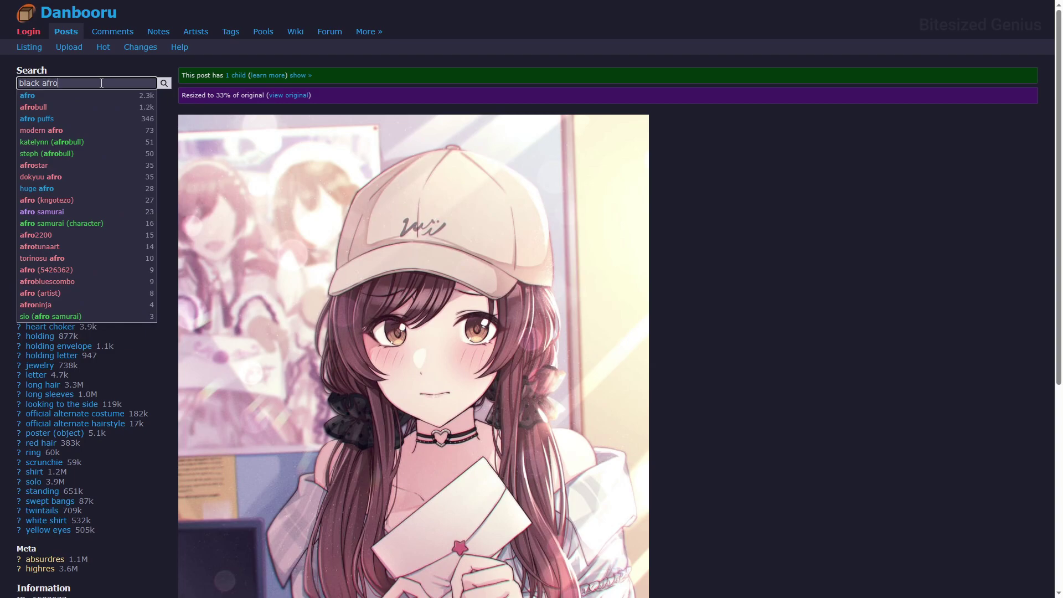
key(ctrl+a)
text(braid)
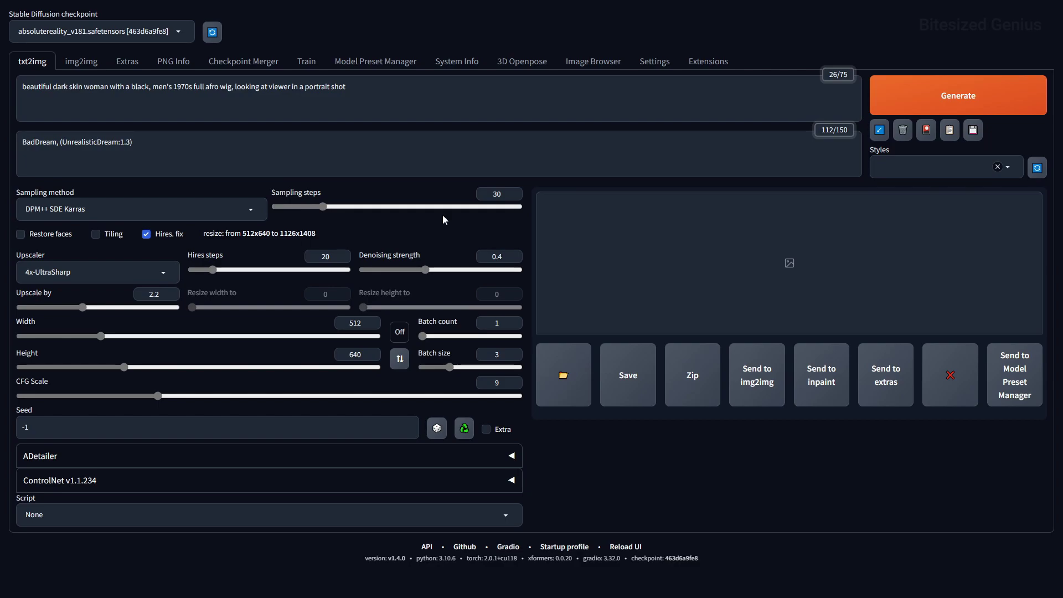
- Switch back to the Stable Diffusion web UI and generate the 1970s full afro wig portrait
key(ctrl+Return)
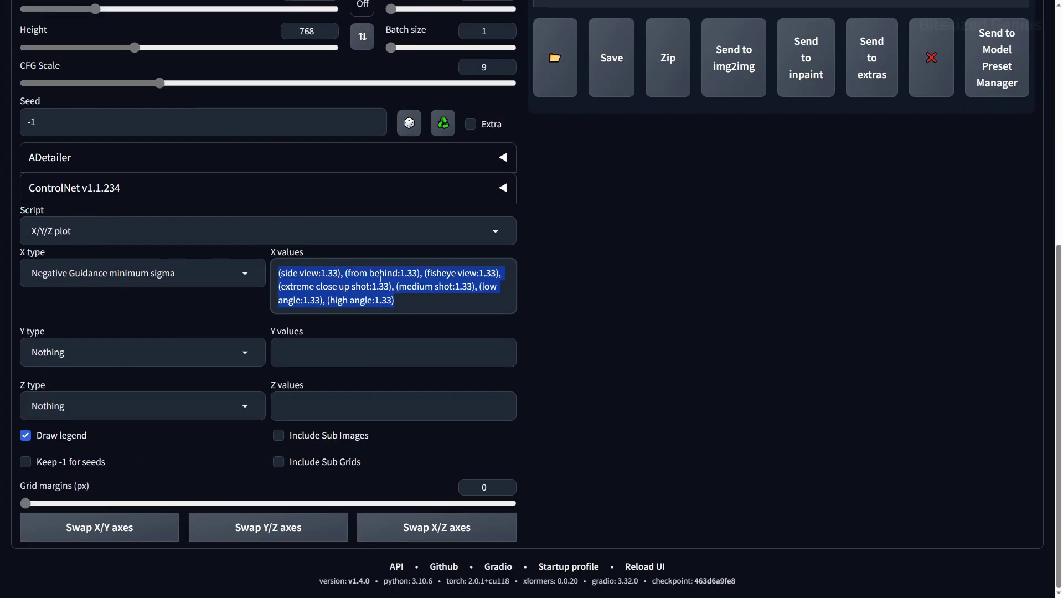
- Set the X/Y/Z plot's X type to Prompt S/R and generate the grid comparing the camera view and angle terms
click(202, 273)
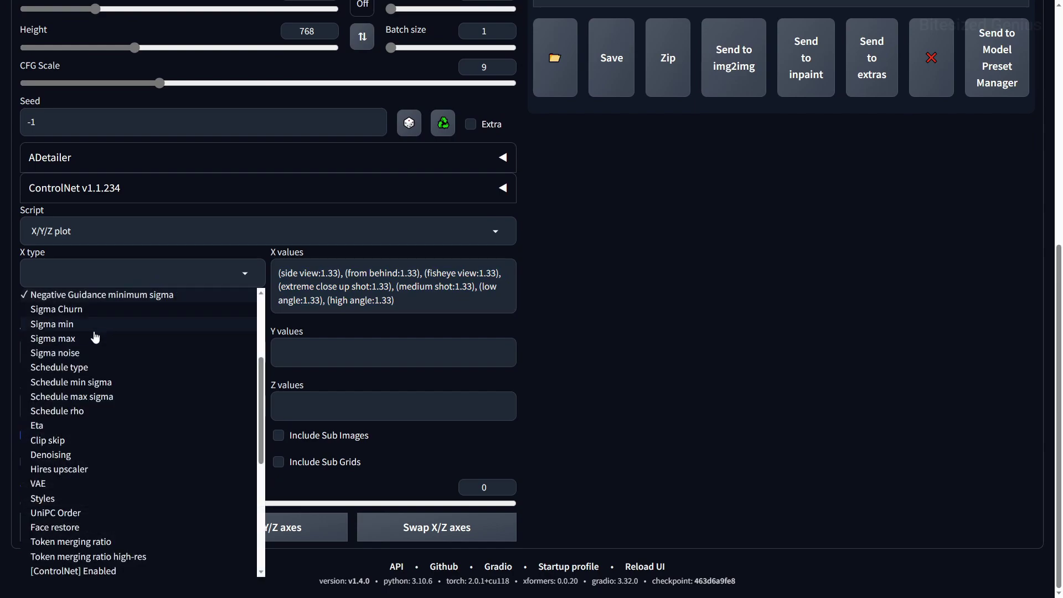
scroll(99, 371, up, 3)
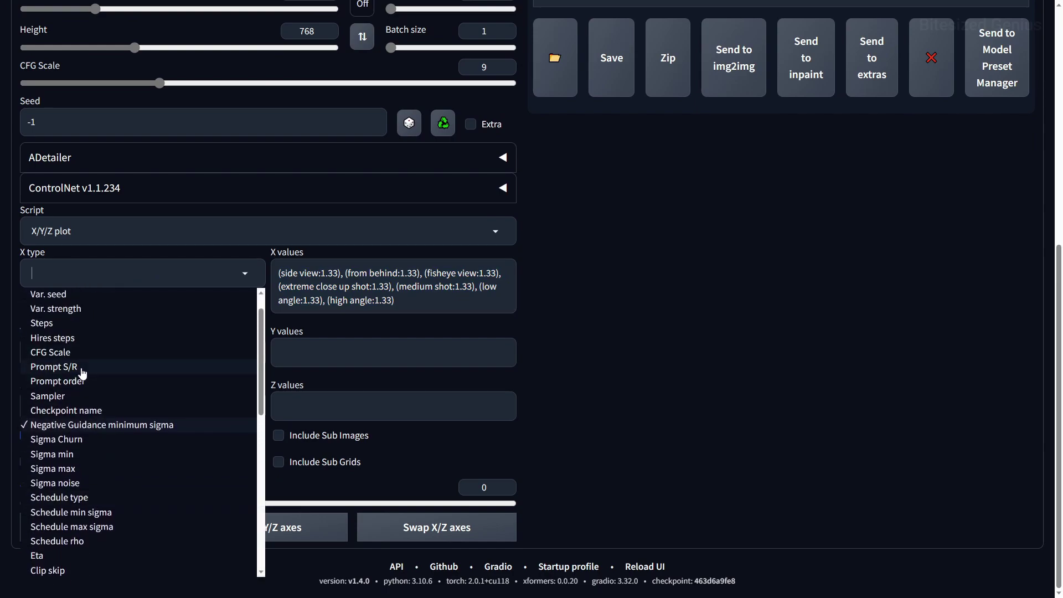
click(81, 367)
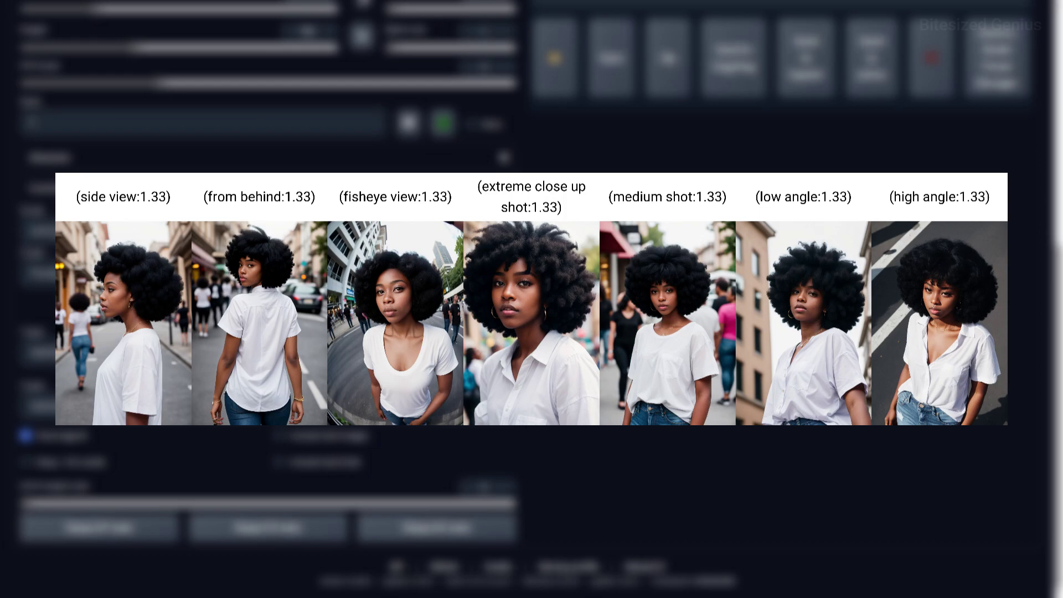
scroll(532, 299, up, 7)
key(ctrl+Return)
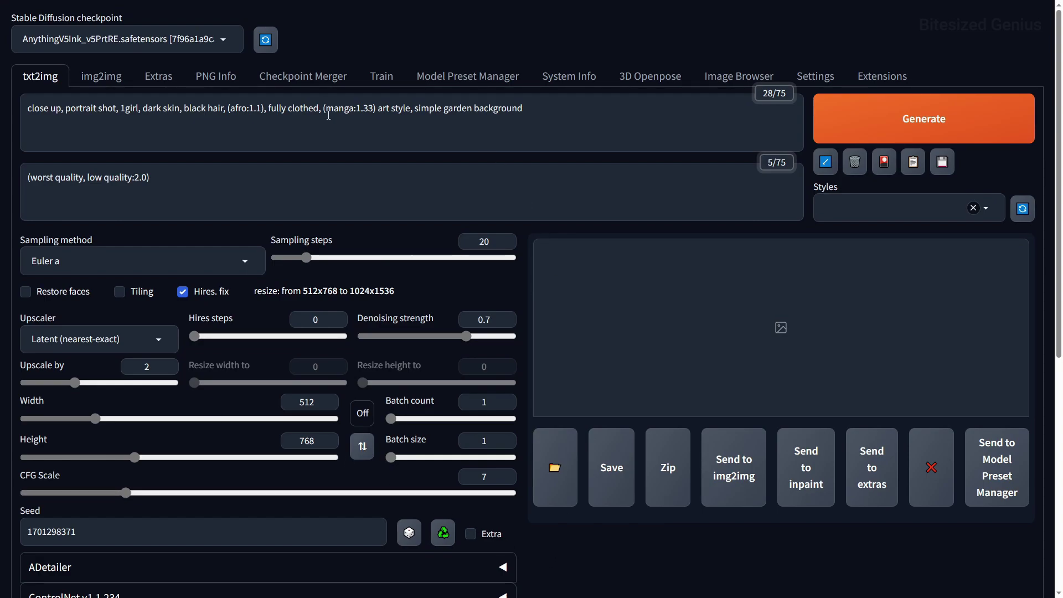
- Examine the manga:1.33 art style term in the prompt and the X/Y/Z plot comparison of art styles
drag(372, 111, 329, 111)
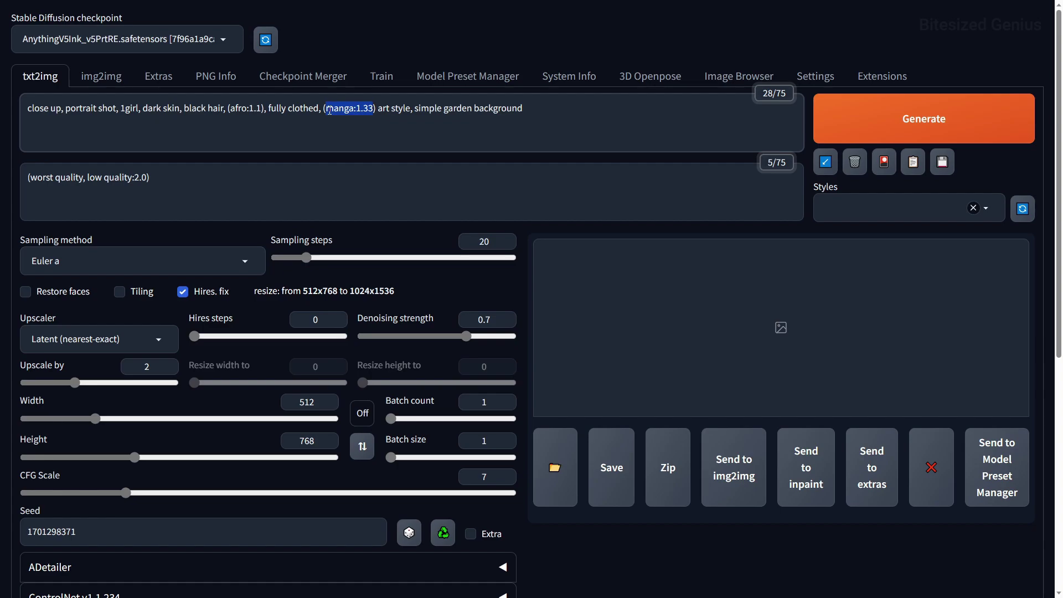
click(348, 117)
scroll(468, 266, down, 8)
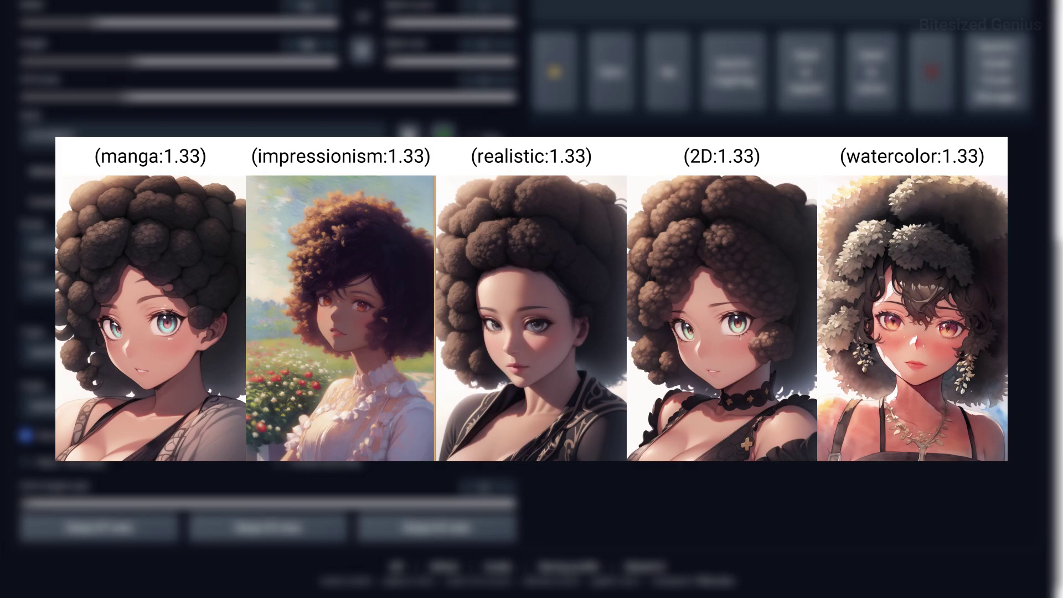
scroll(532, 299, up, 8)
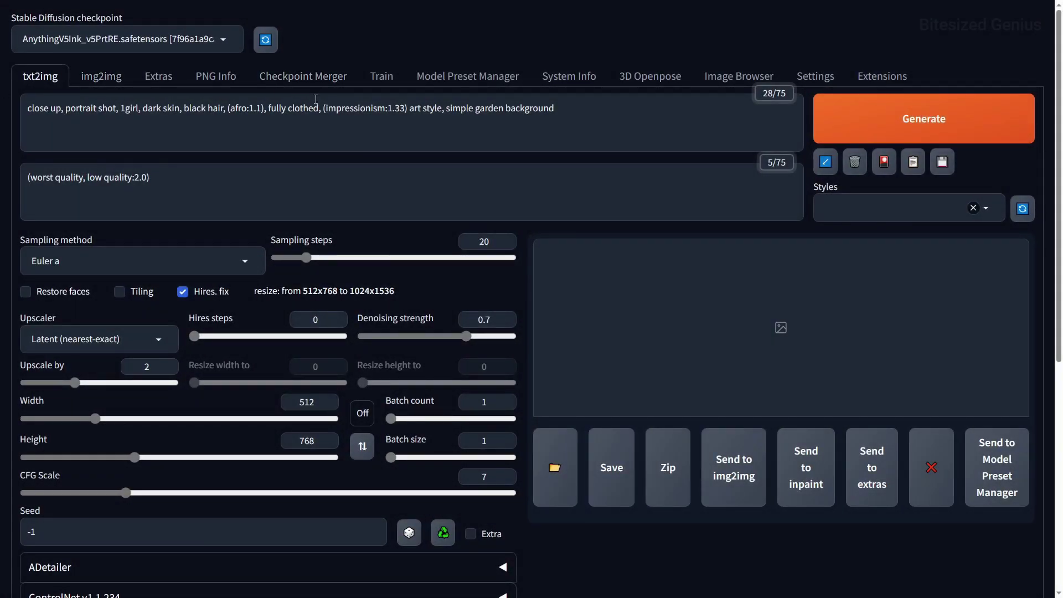
- Check the X/Y/Z plot settings for Clip skip values 1-6 and generate the grid from the impressionism portrait prompt
scroll(407, 123, down, 7)
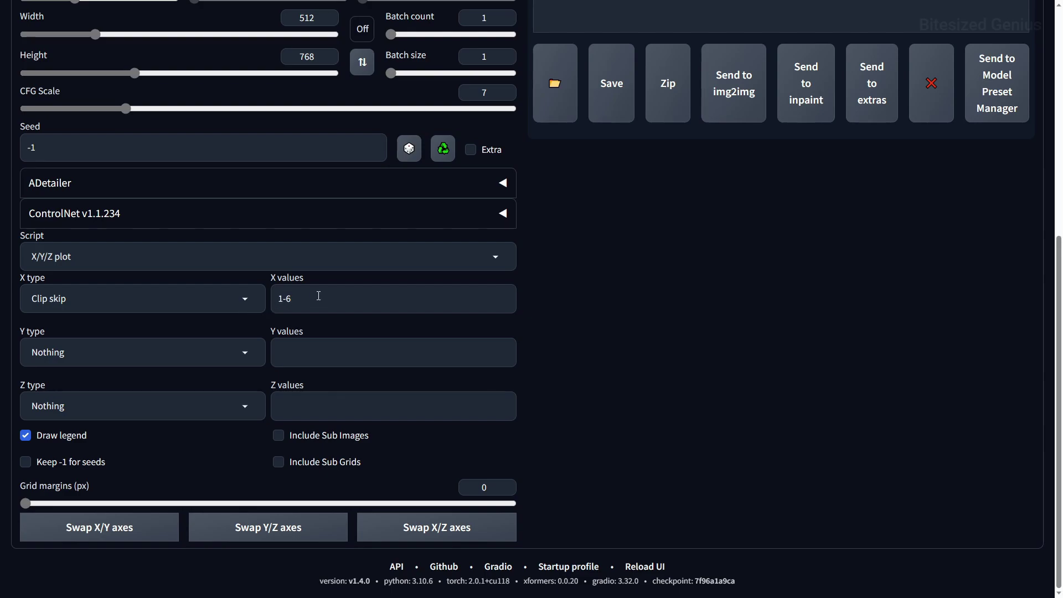
scroll(316, 303, up, 7)
click(923, 120)
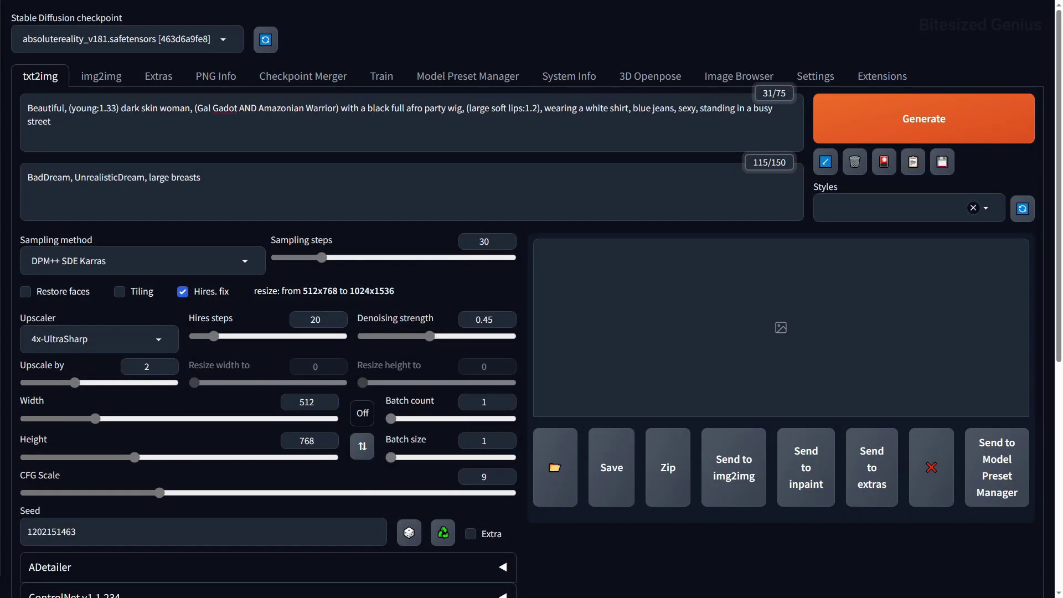
- Review the Gal Gadot AND Amazonian Warrior term and generate the Prompt S/R plot comparing "AND" with "and"
drag(258, 111, 244, 112)
drag(338, 111, 195, 108)
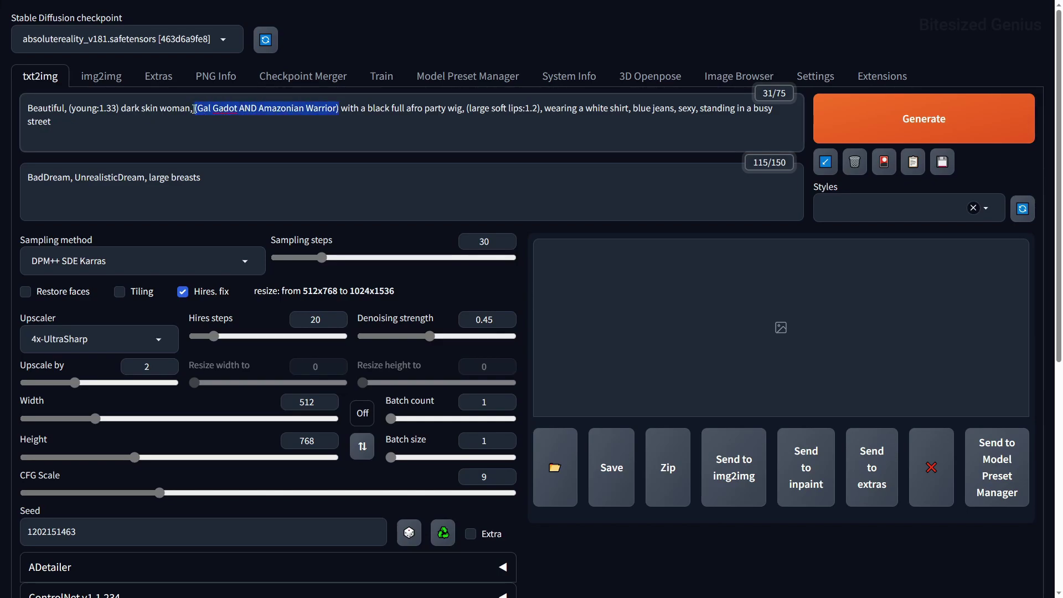
click(236, 113)
scroll(290, 295, down, 7)
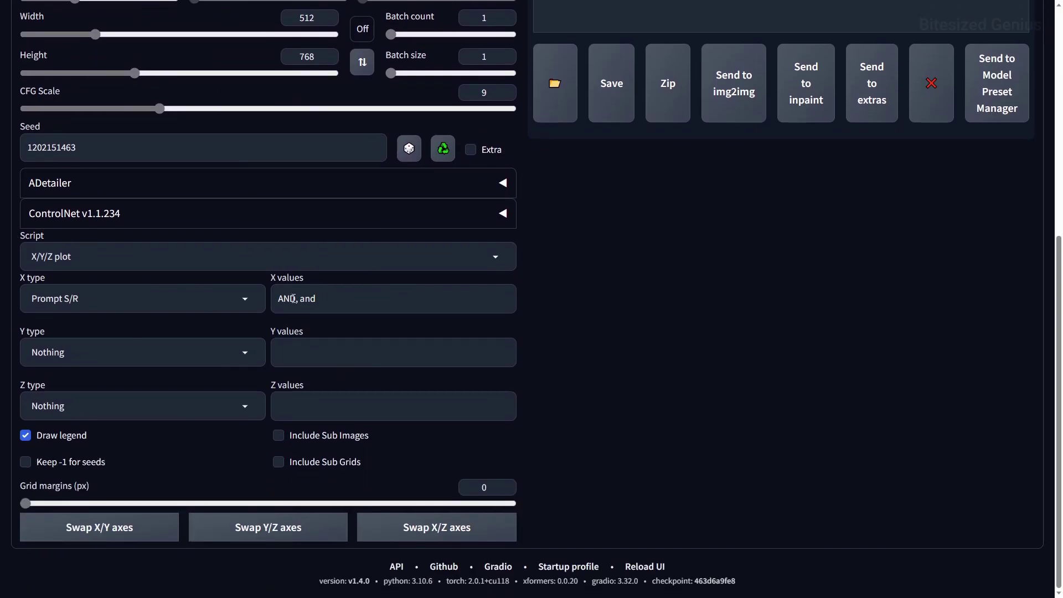
scroll(564, 355, up, 7)
key(ctrl+Return)
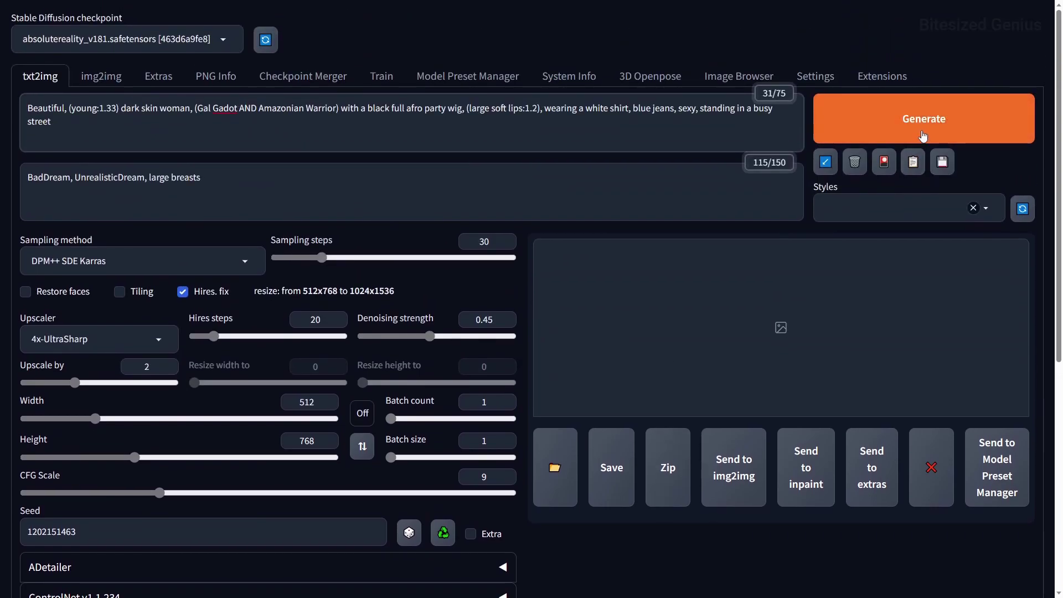